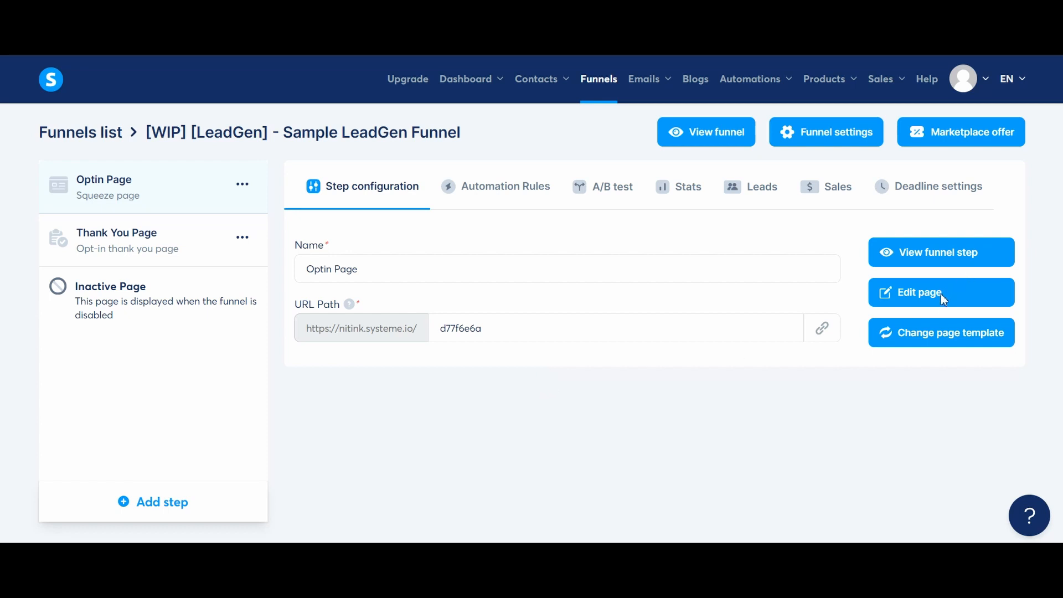
- Open the Optin Page in the page editor and add a Menu element to the empty column of the purple footer
click(911, 293)
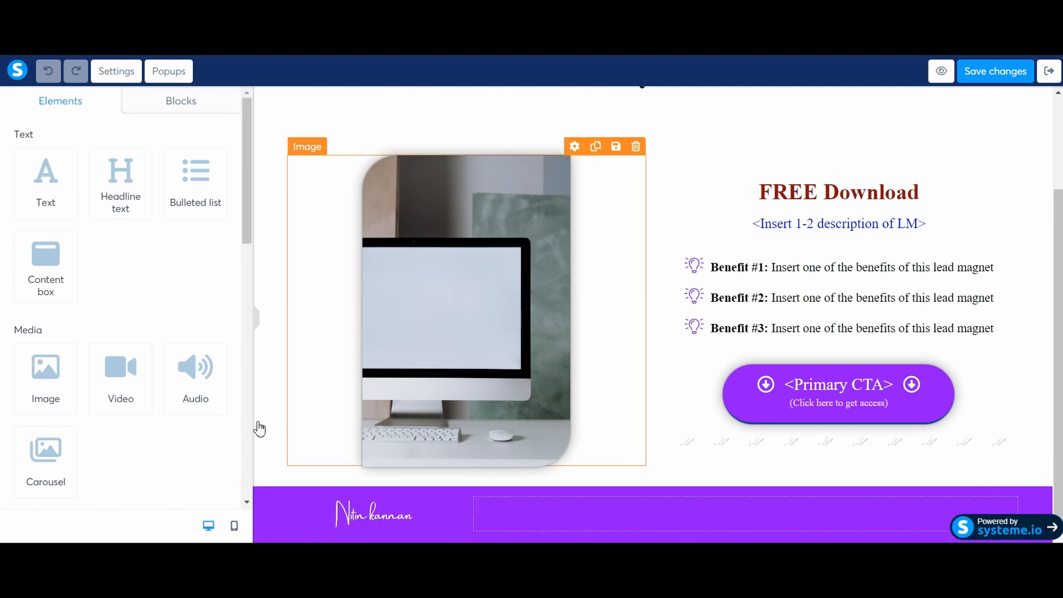
scroll(167, 380, down, 5)
scroll(167, 380, down, 5)
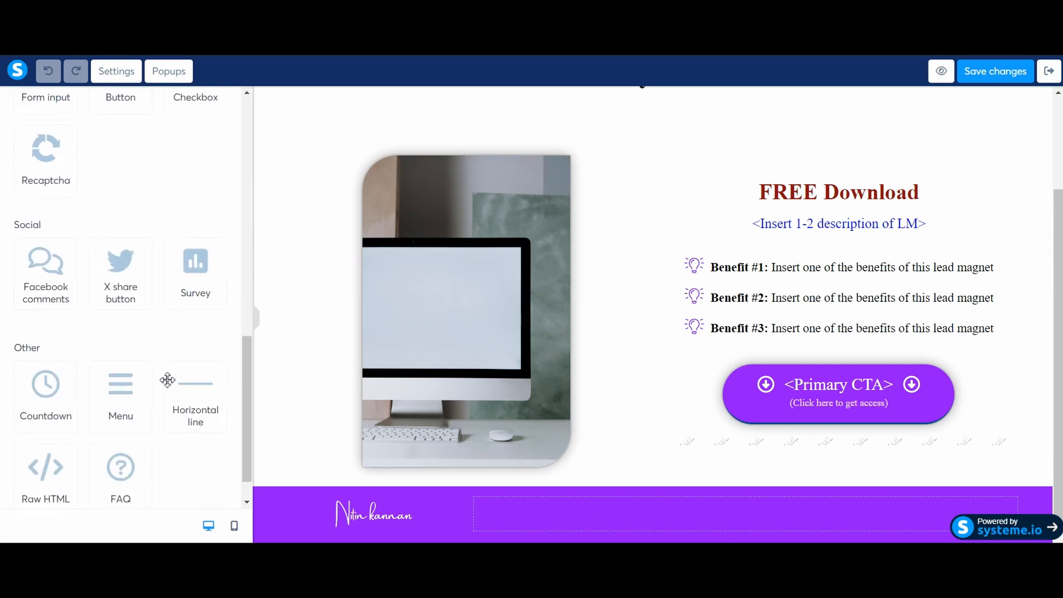
drag(125, 360, 555, 522)
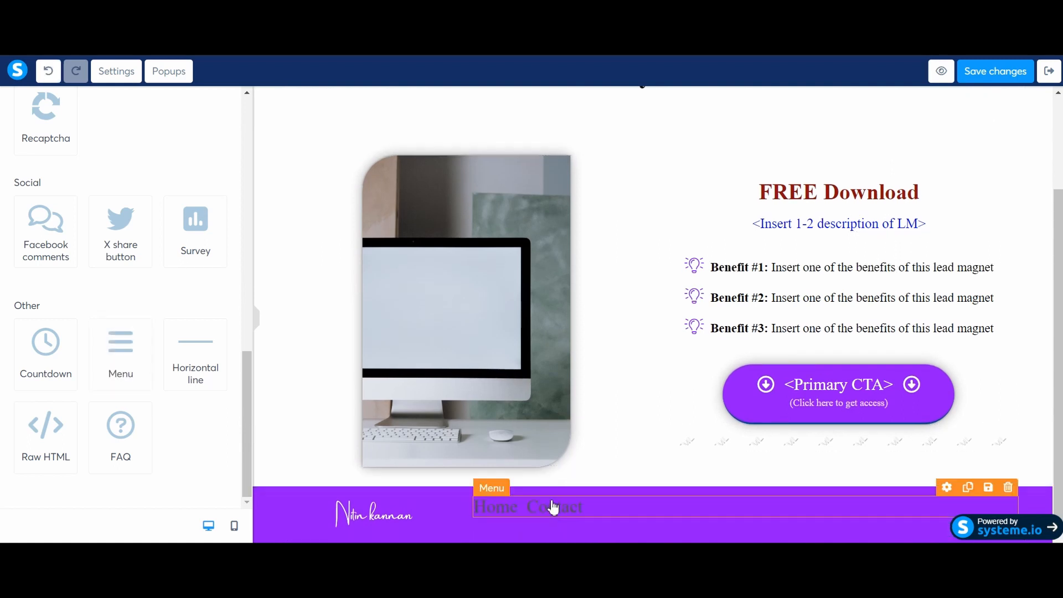
- Set the footer menu items to Privacy Policy and Terms of Service, linked to the site's /privacy-policy and /tos pages, and centre-align them
click(946, 489)
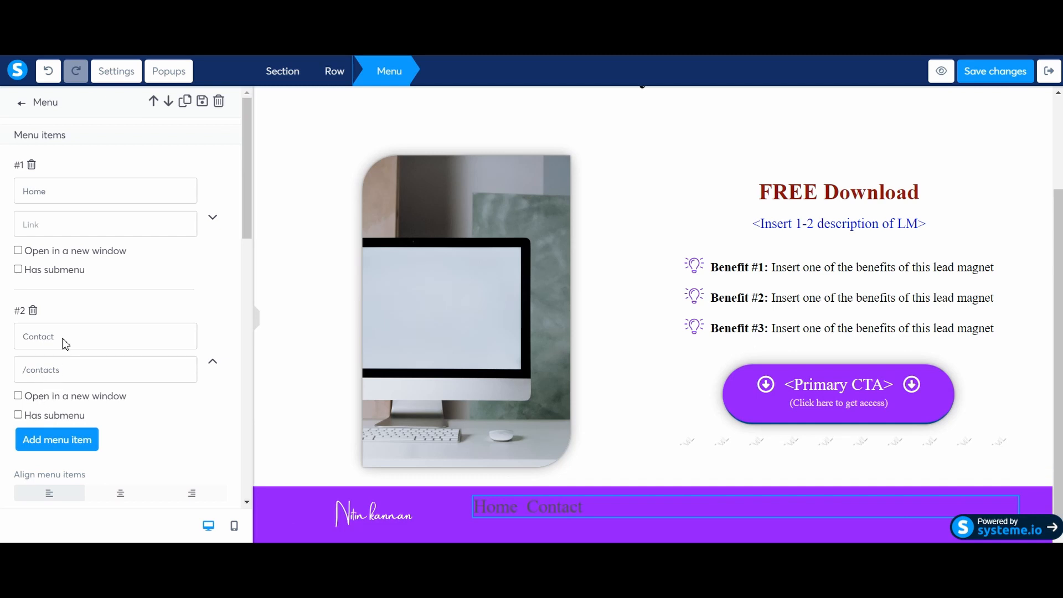
double_click(92, 189)
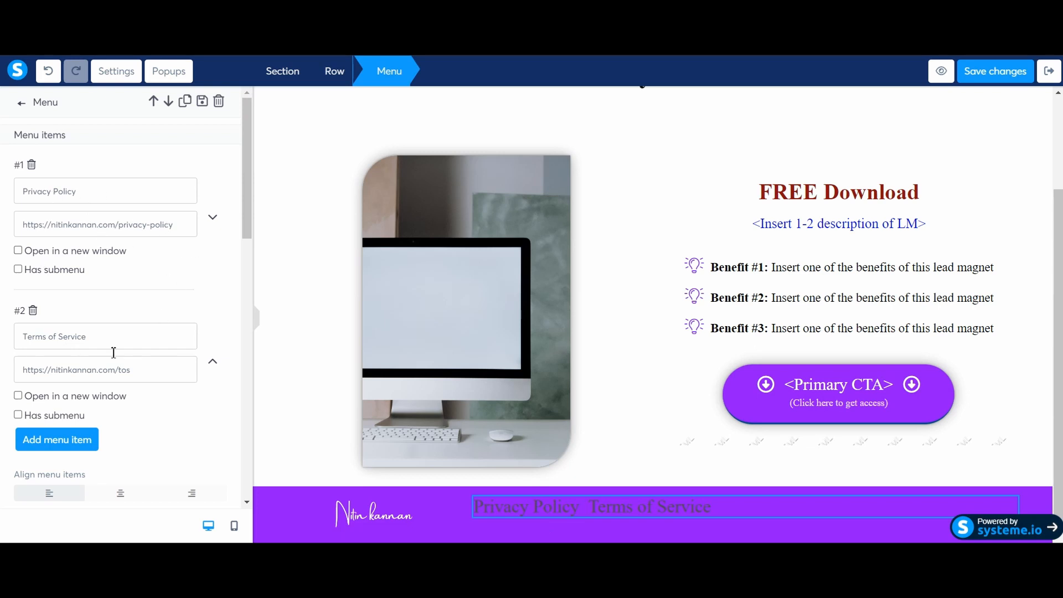
scroll(121, 393, down, 4)
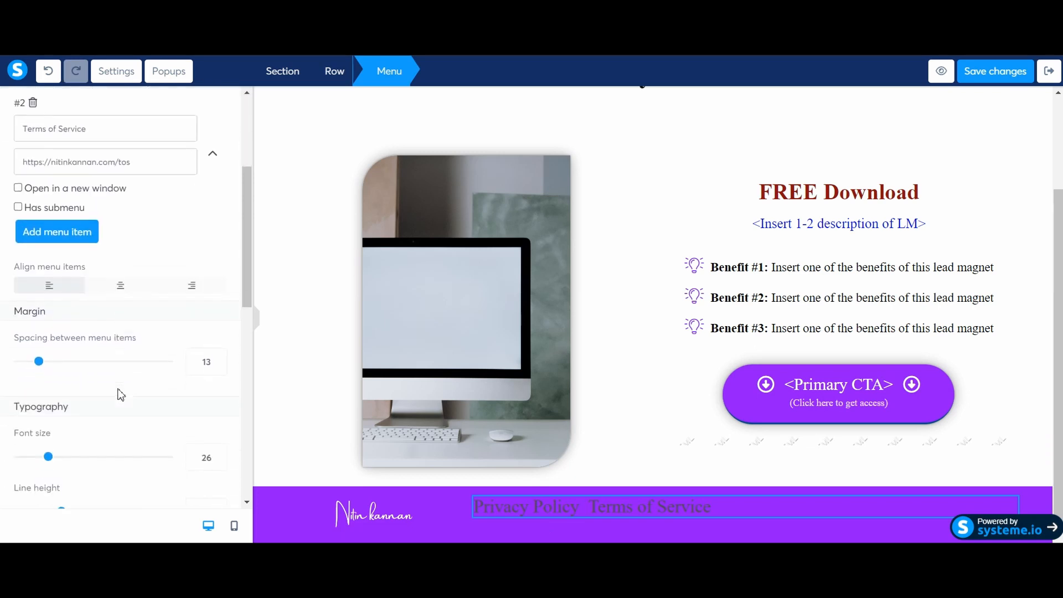
click(121, 291)
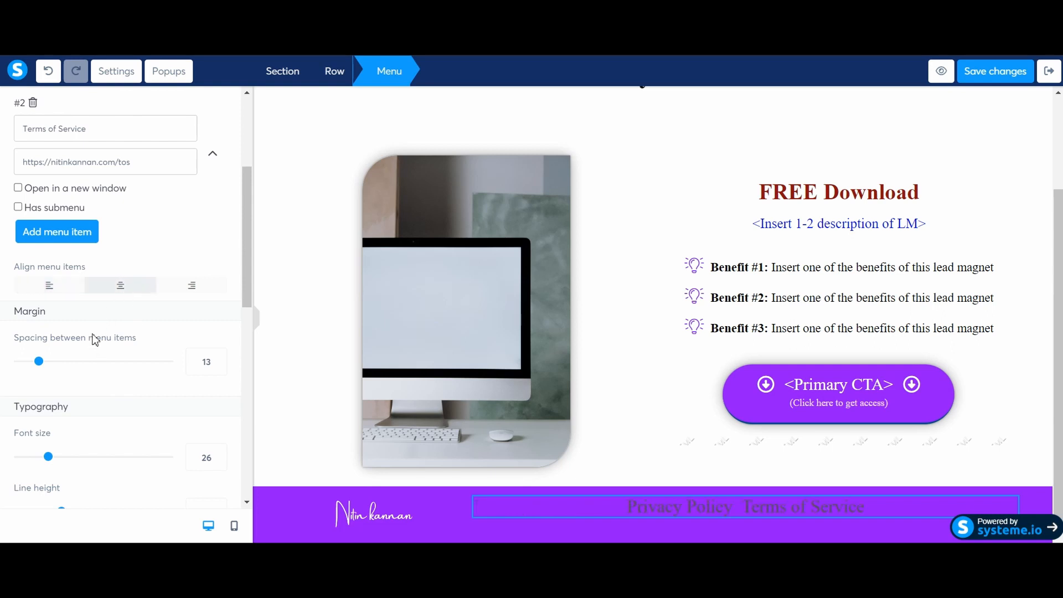
- Set the footer menu's font size to 16
scroll(94, 338, down, 4)
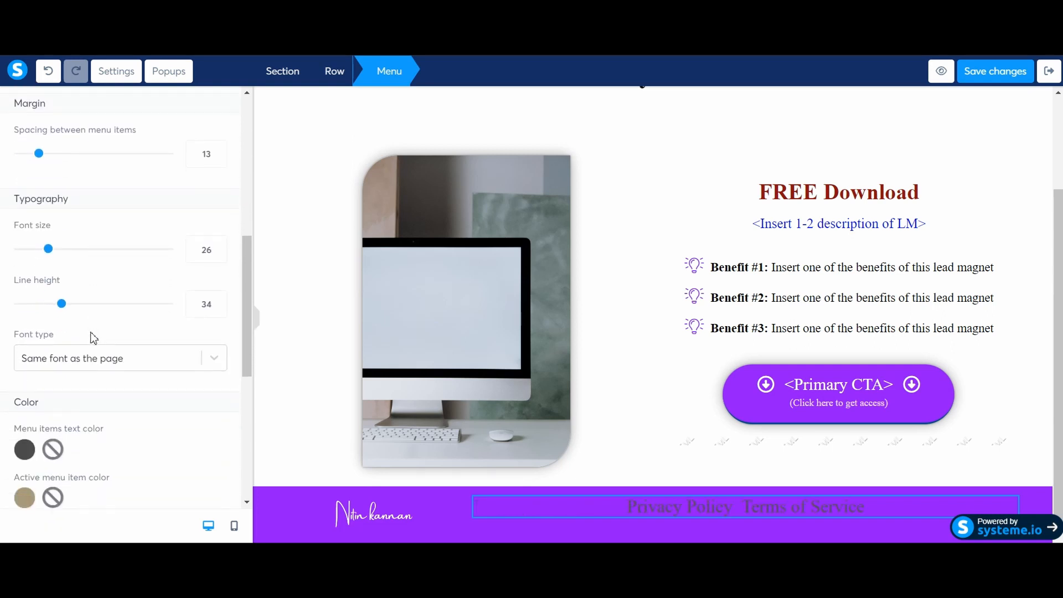
double_click(192, 253)
text(16)
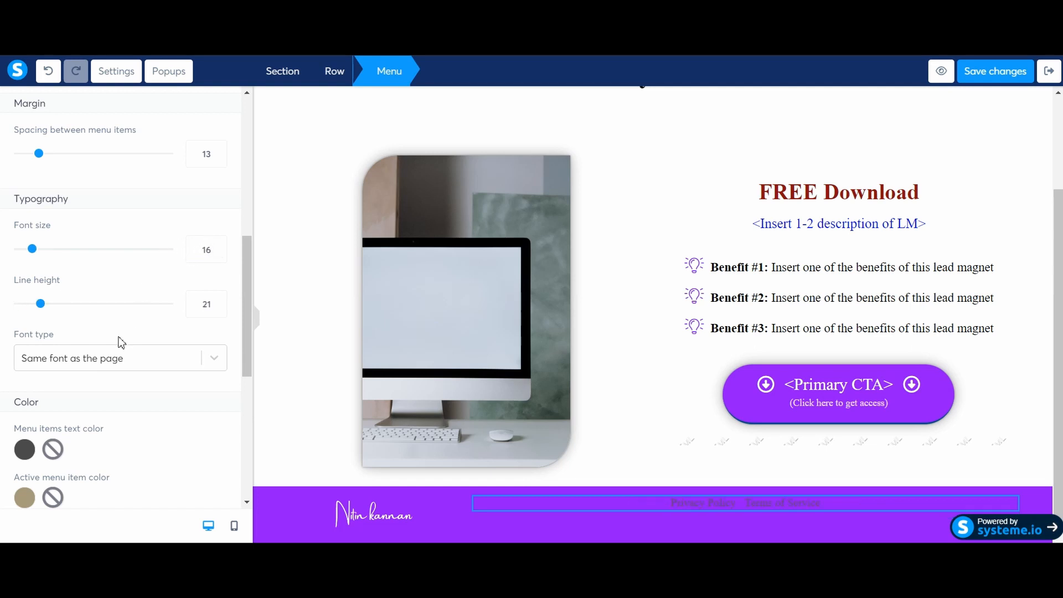
- Colour the footer menu's text white (FFFFFF), its active item yellow (F8E71C) and its underline light green (B8E986)
scroll(122, 340, down, 4)
click(23, 249)
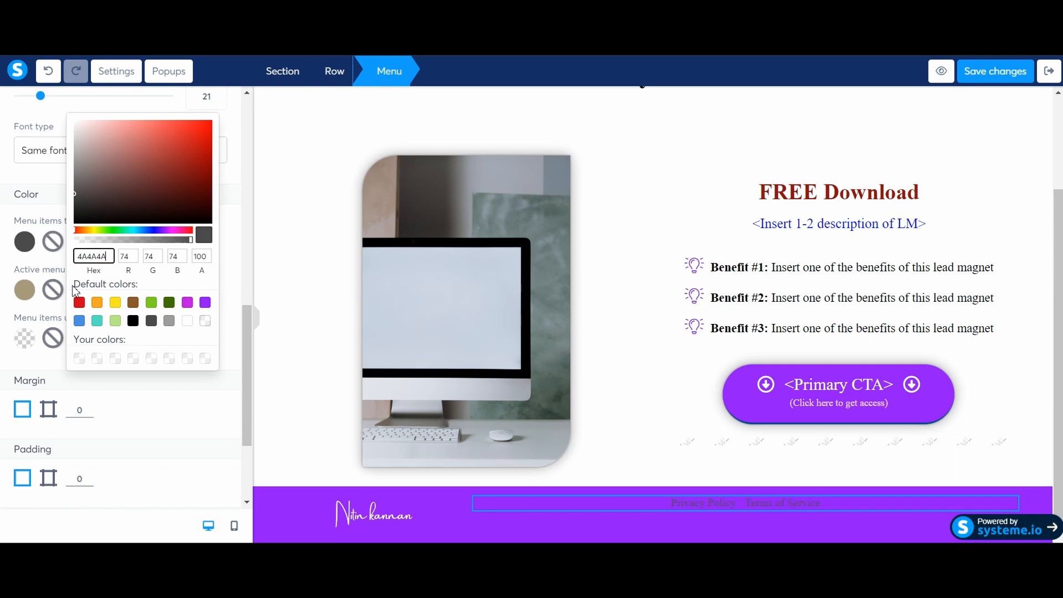
click(187, 320)
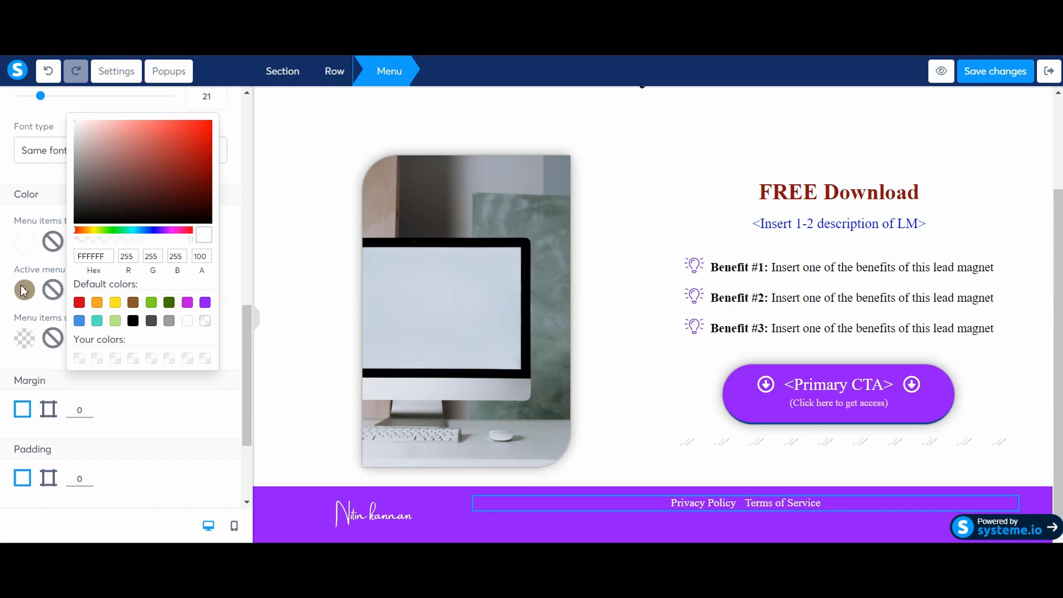
click(25, 289)
click(114, 351)
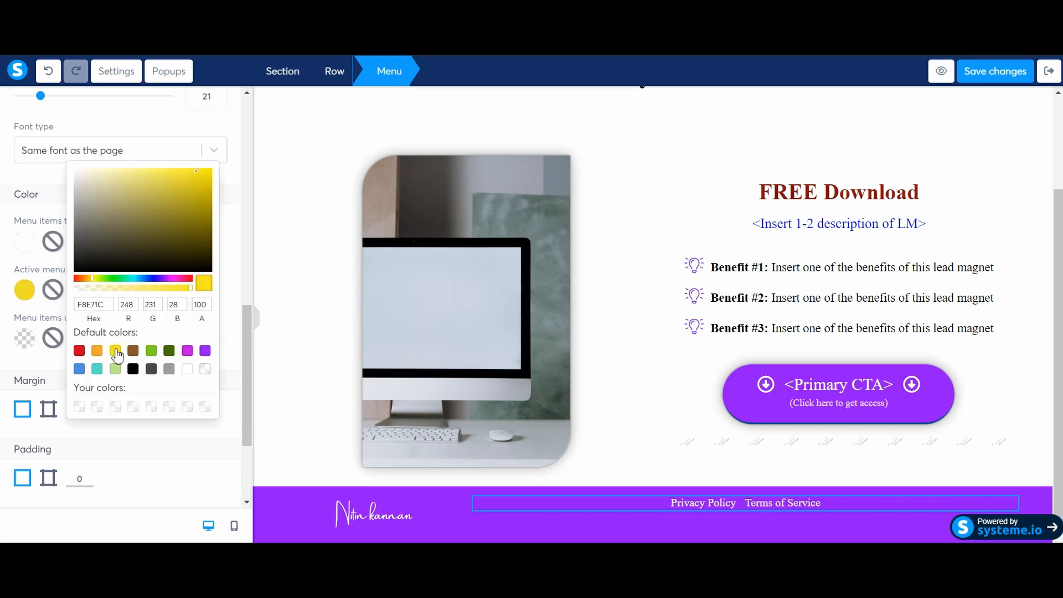
click(25, 346)
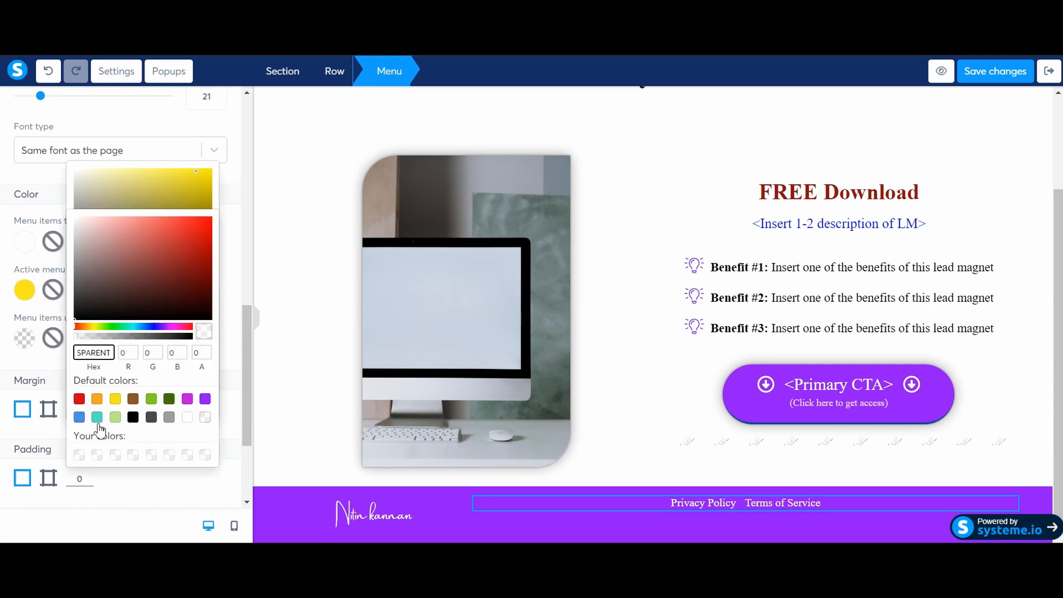
click(116, 416)
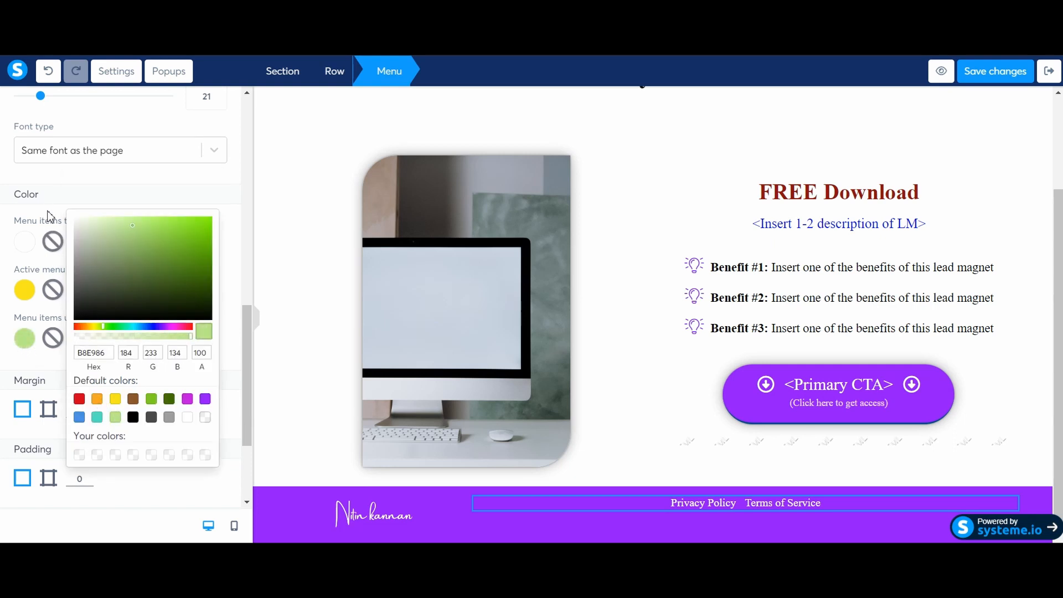
click(177, 494)
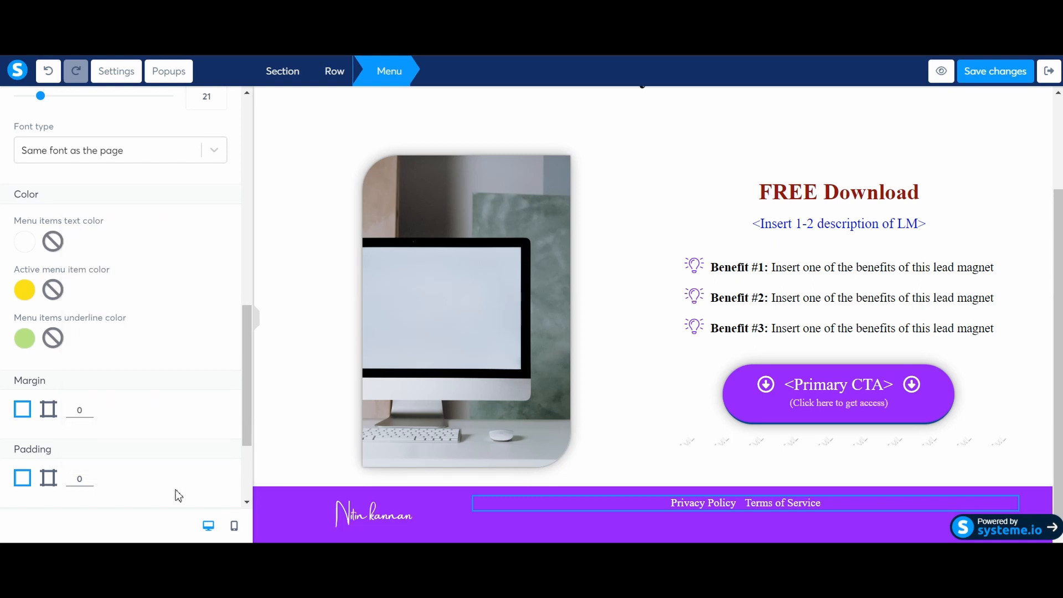
- Vertically centre the menu within its footer column and save the page changes
click(978, 75)
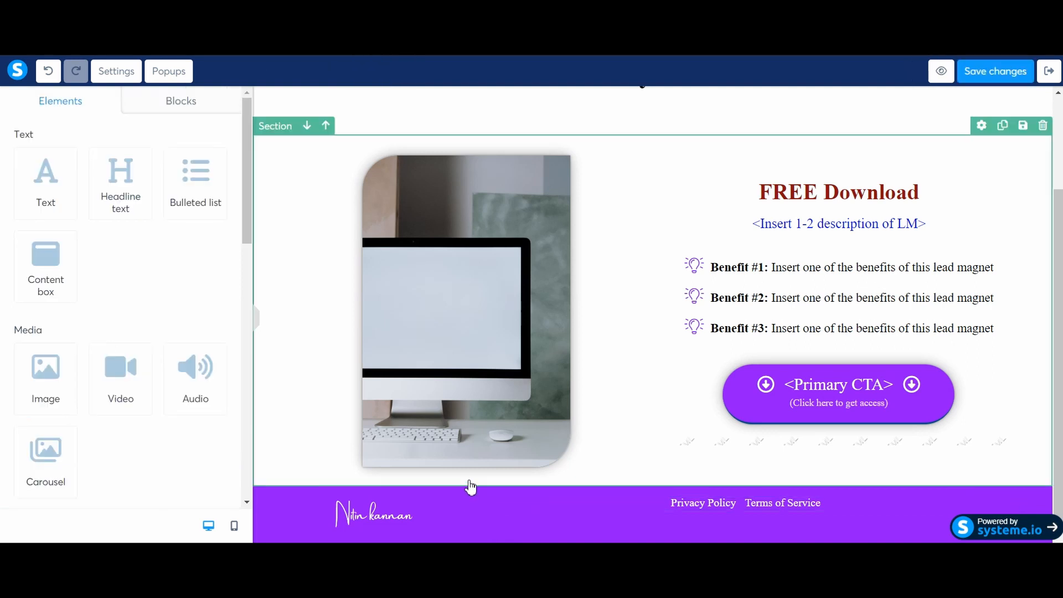
click(499, 499)
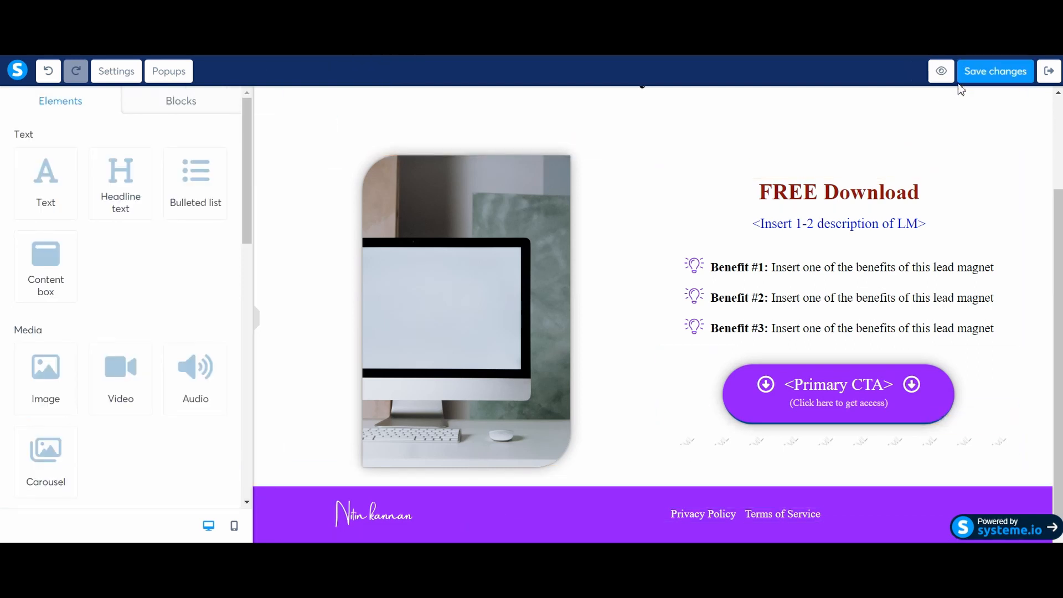
click(976, 77)
- Preview the Optin Page and check the footer's menu links, then return to the editor
click(943, 69)
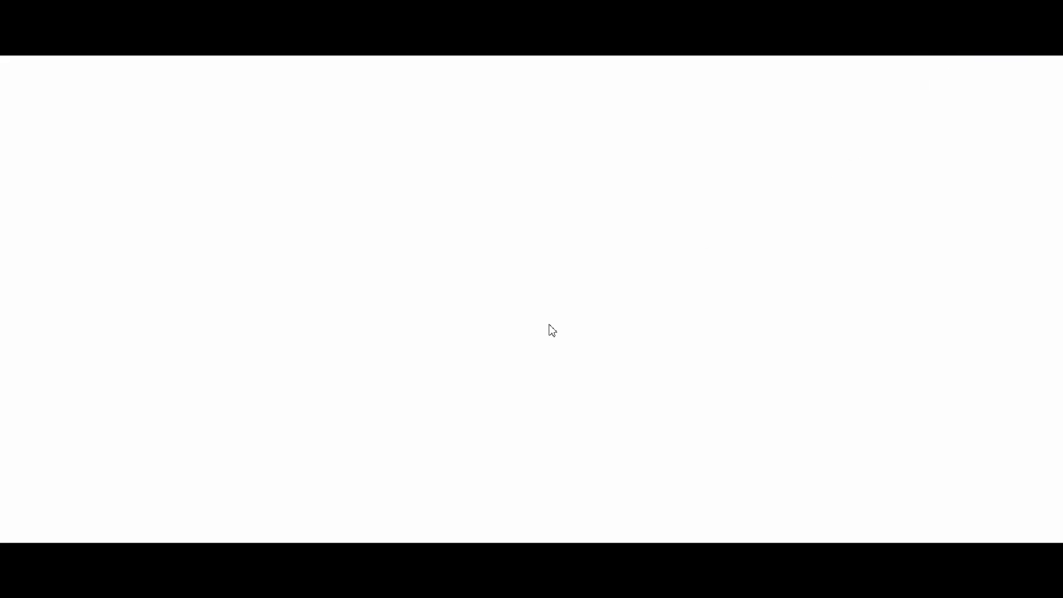
scroll(540, 308, down, 2)
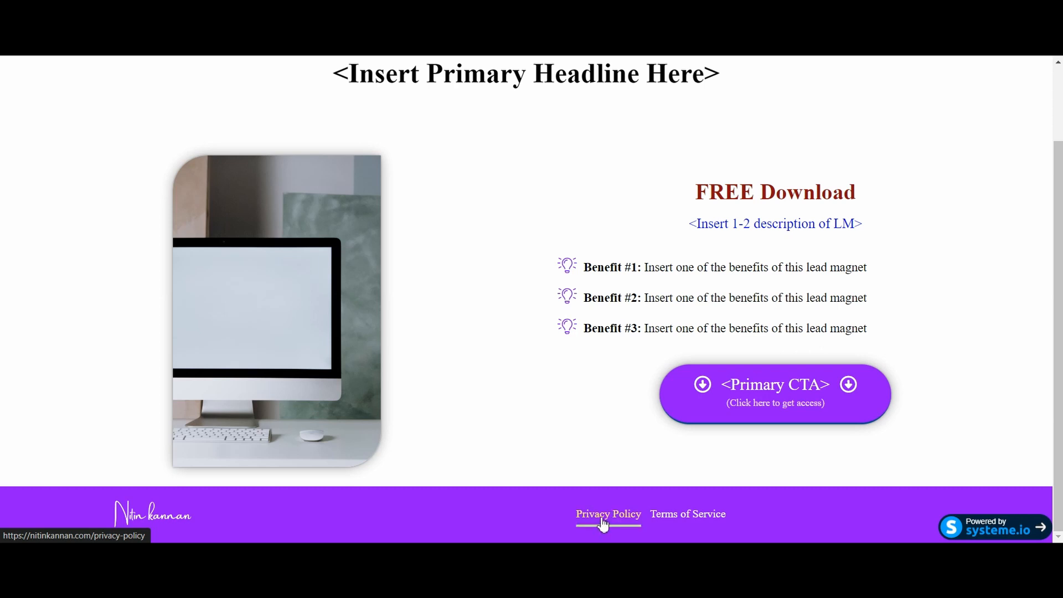
click(354, 22)
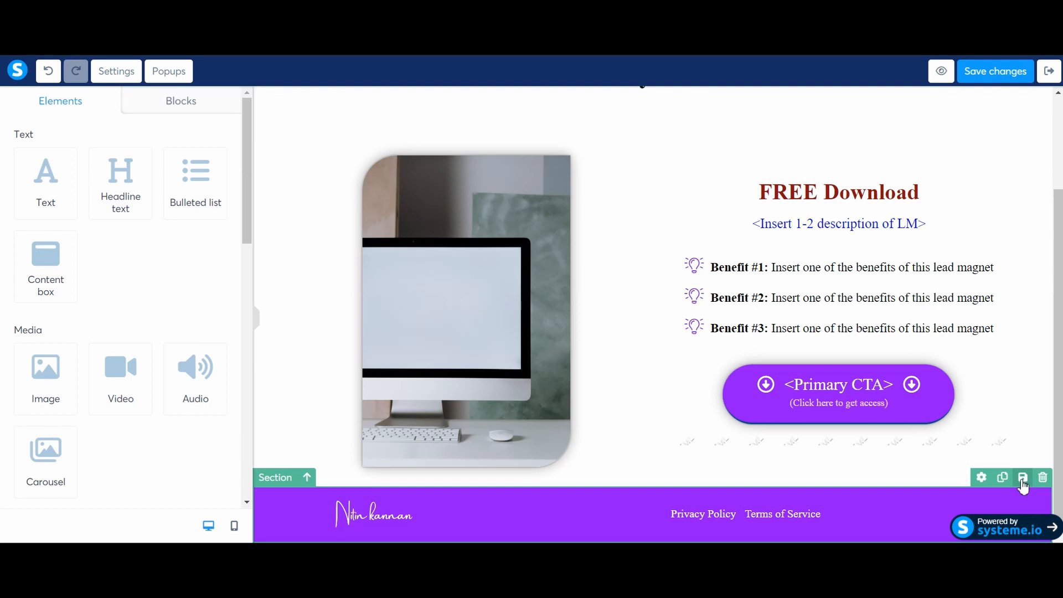
- Save the footer section as a master block titled Global Footer
click(1022, 479)
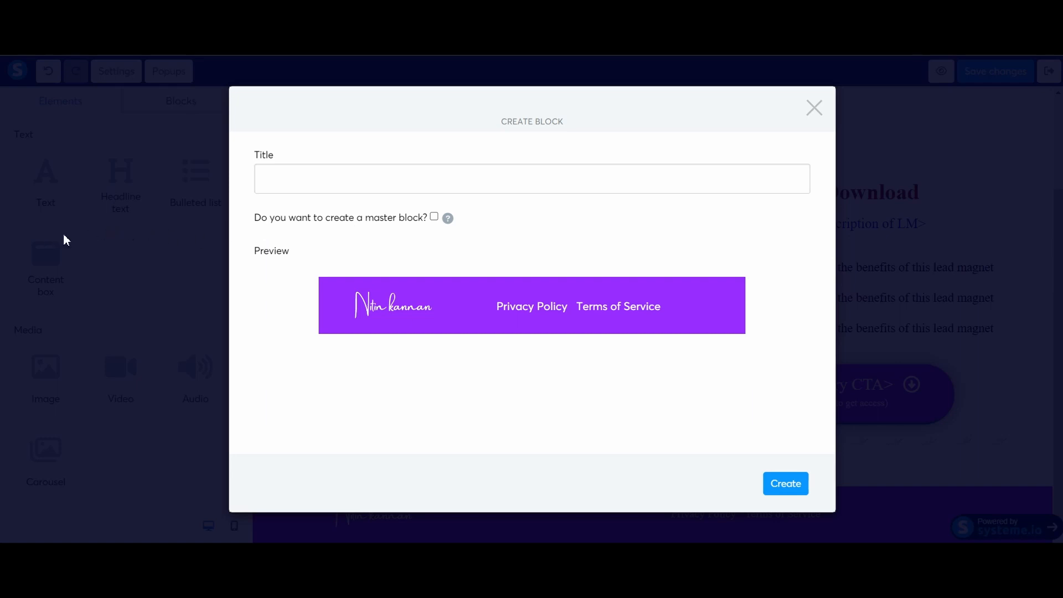
click(310, 188)
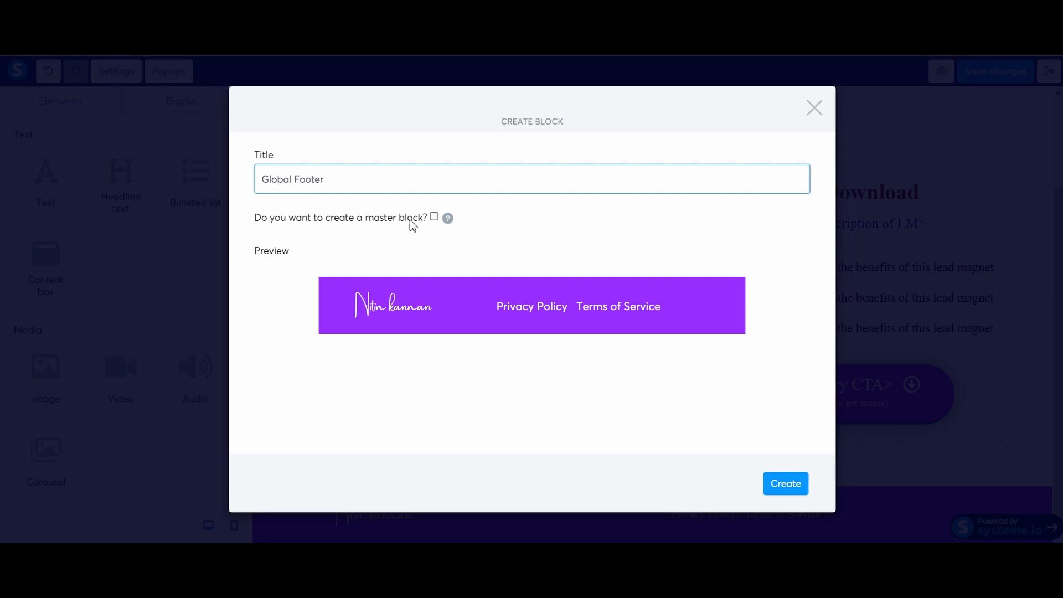
click(449, 221)
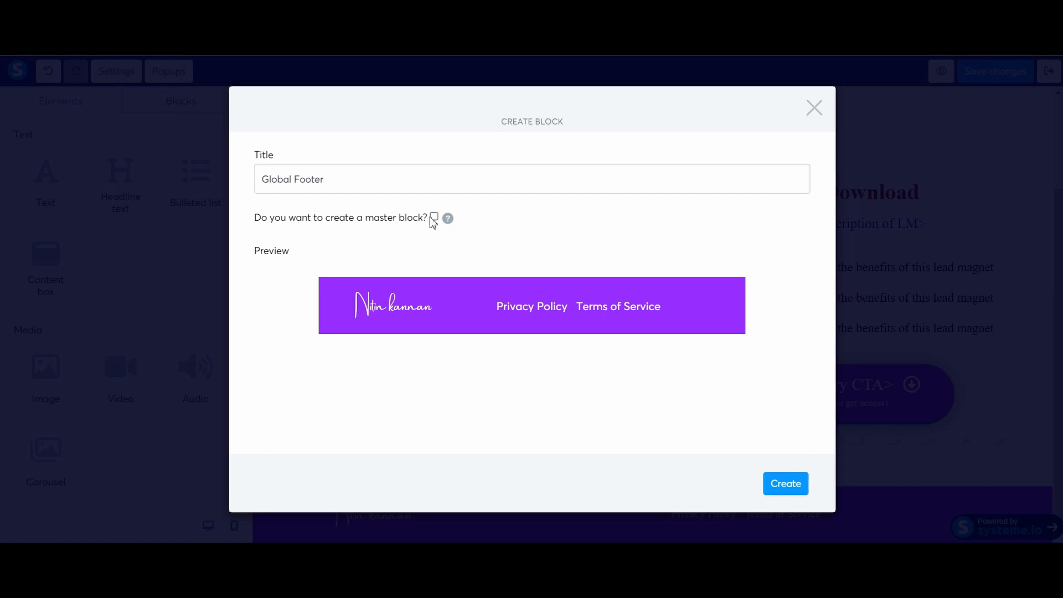
click(433, 217)
click(790, 486)
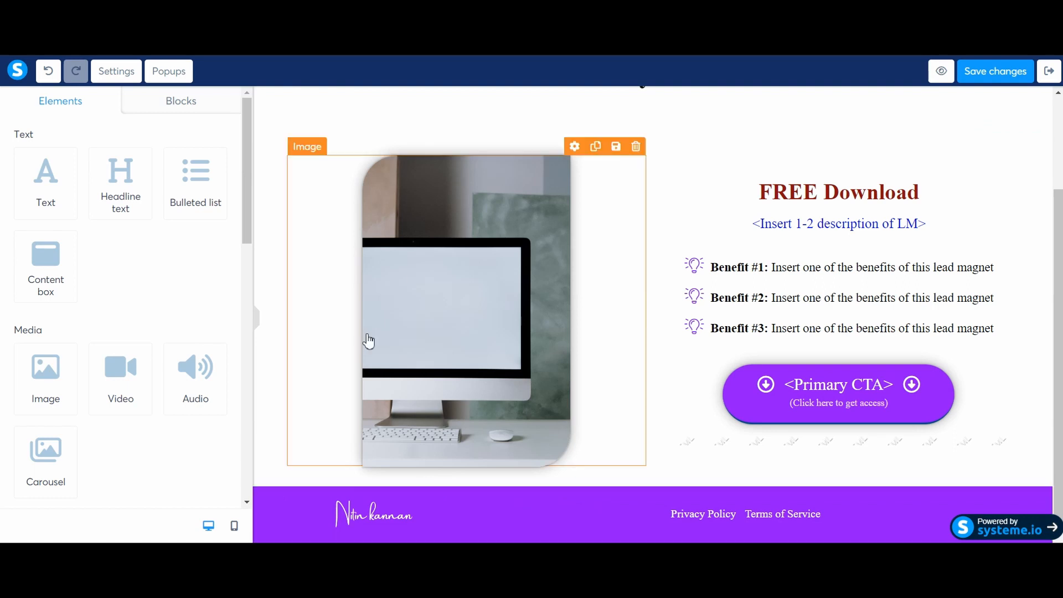
- Save and exit the Optin Page, and open the Thank You Page in the page editor
click(993, 73)
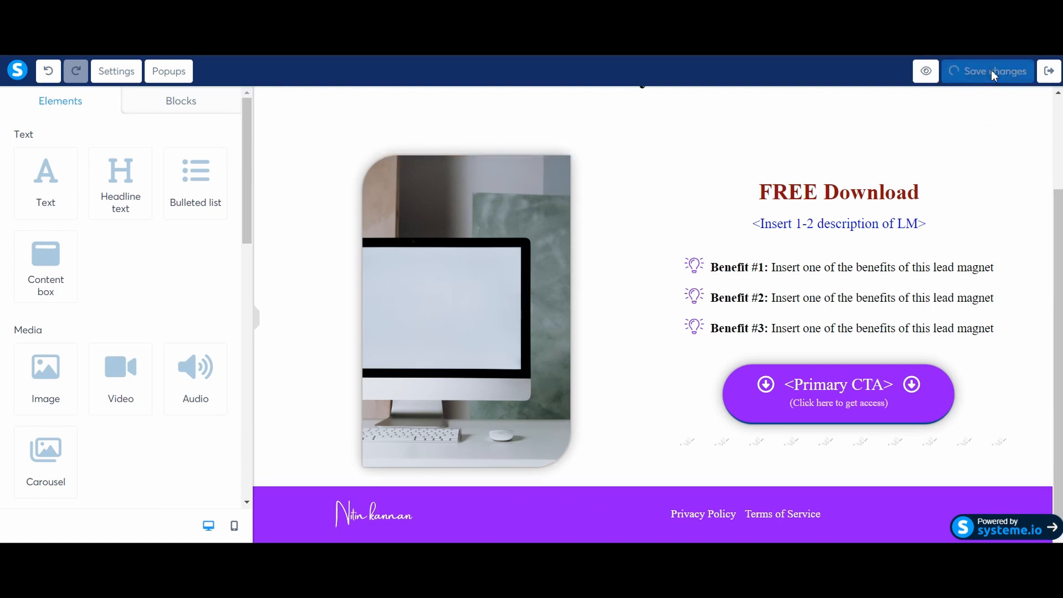
click(1053, 78)
scroll(348, 339, down, 1)
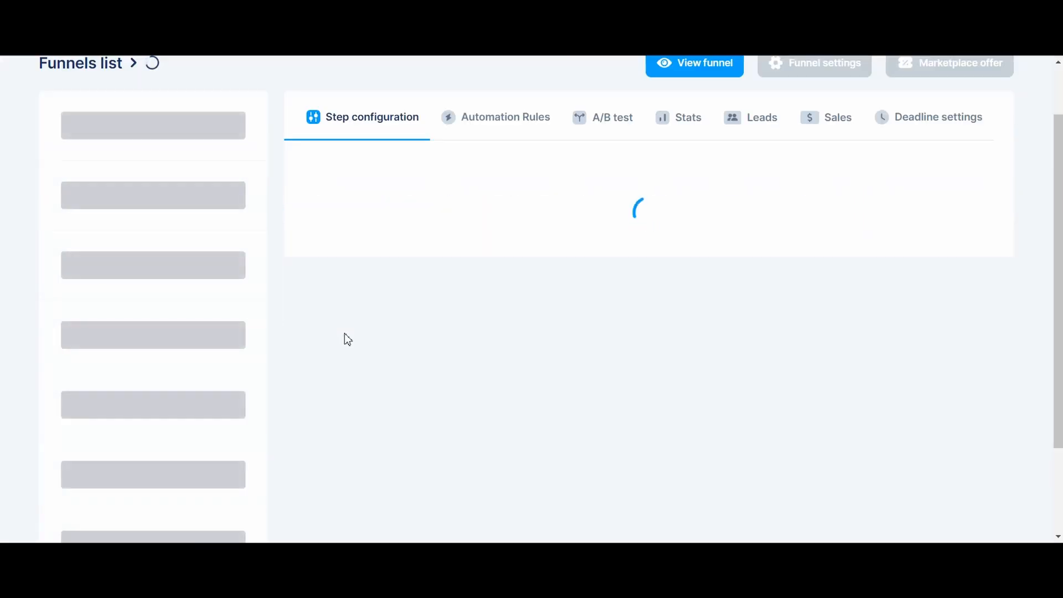
click(156, 239)
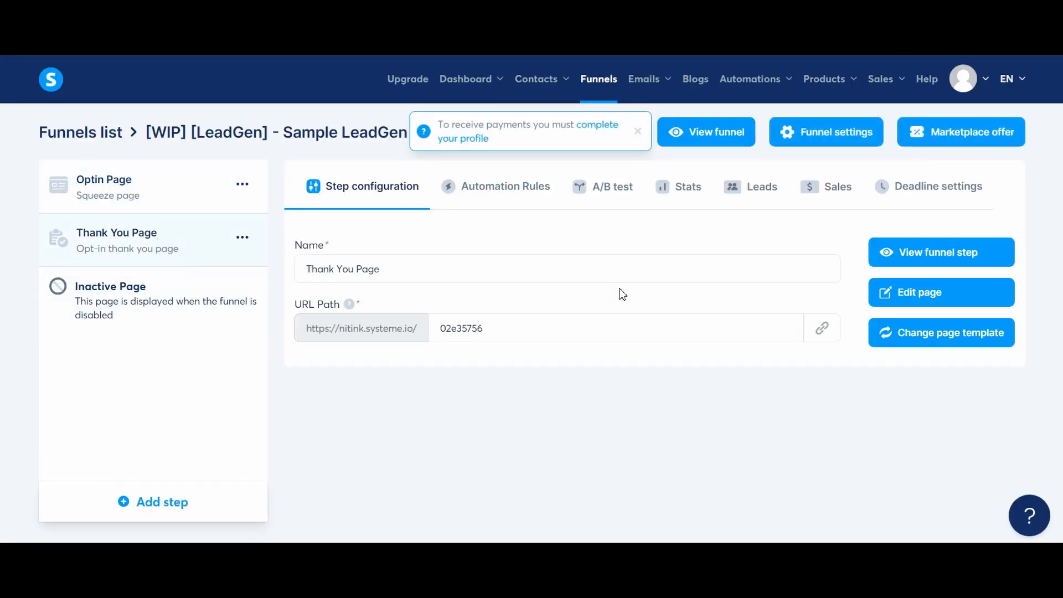
click(965, 296)
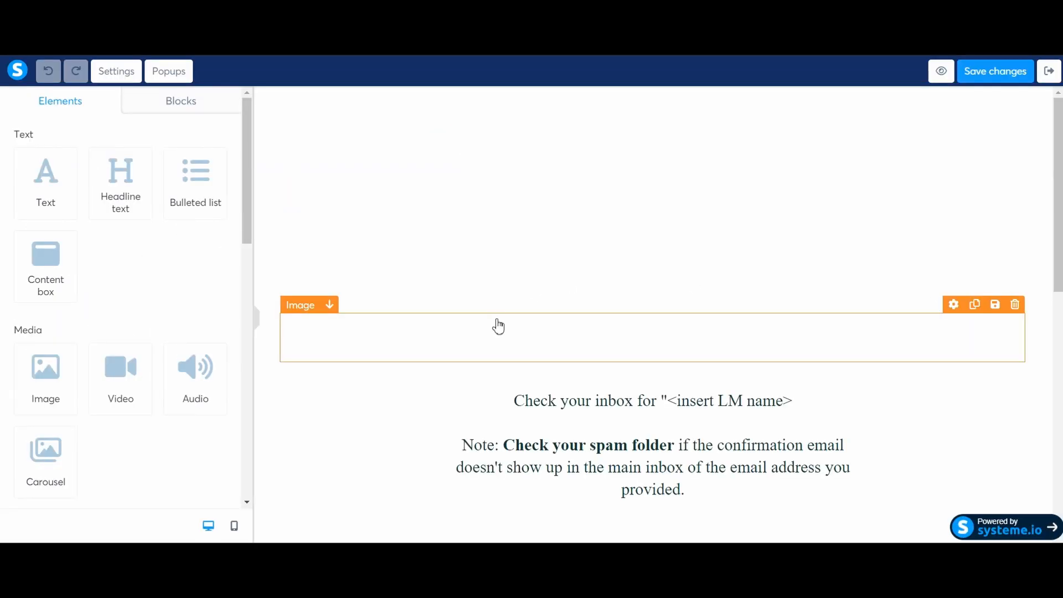
- Insert the Global Footer master block directly above the "Connect with us on social media" section
scroll(500, 309, down, 10)
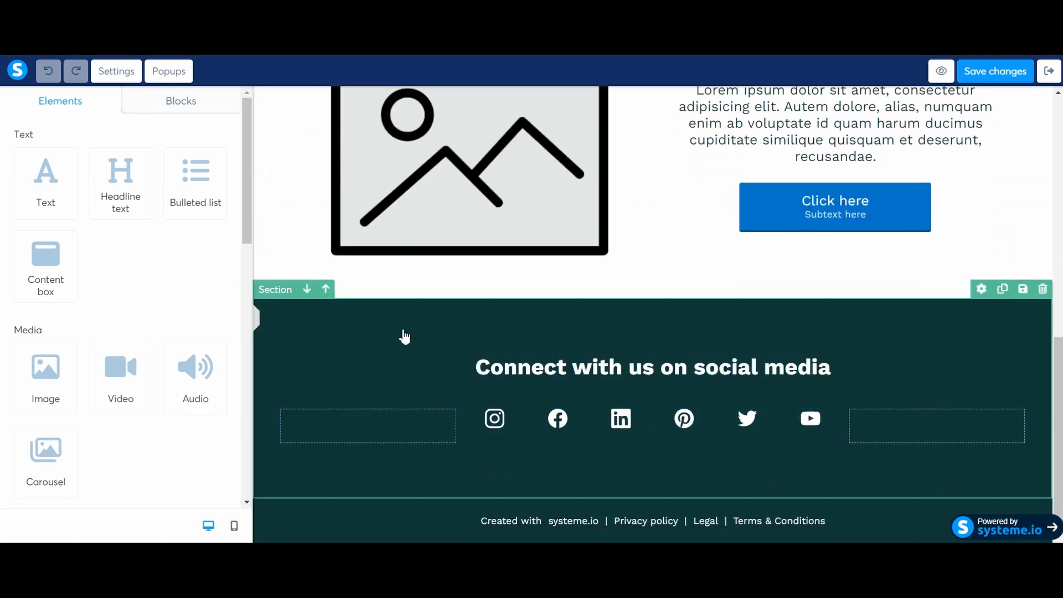
click(201, 104)
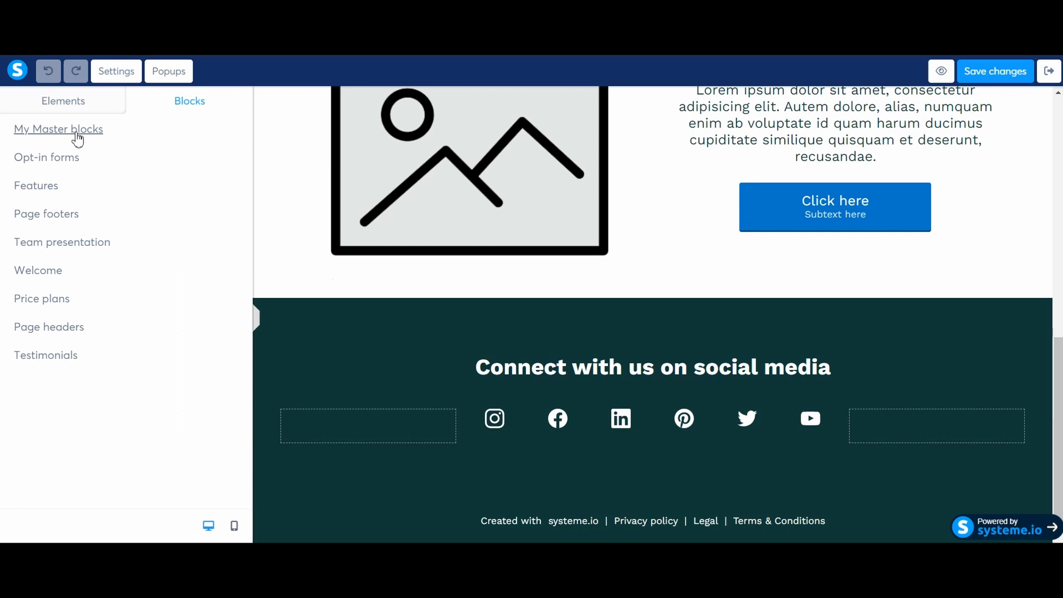
click(77, 135)
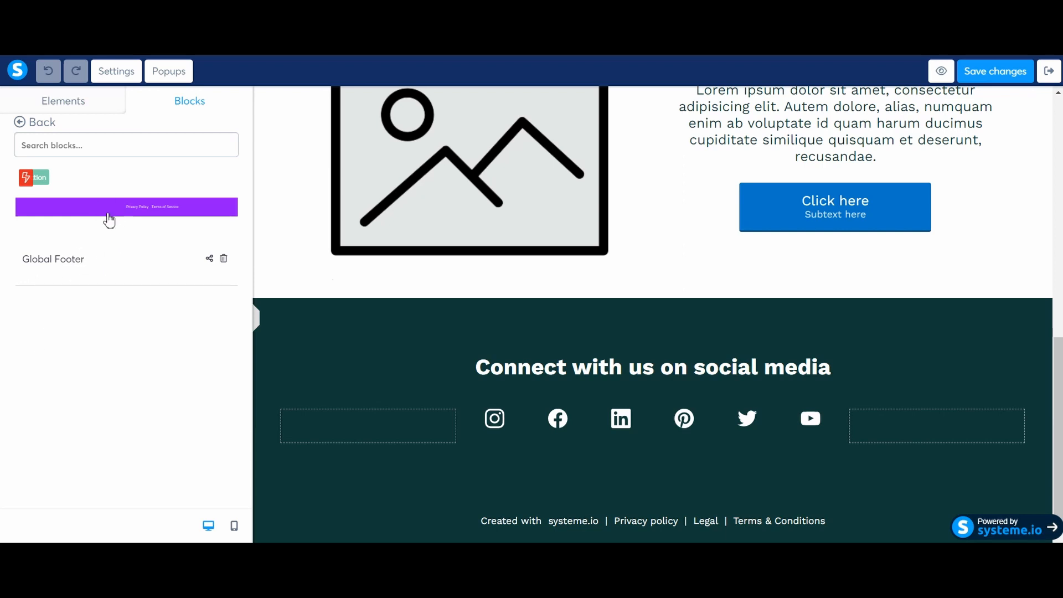
drag(68, 272, 476, 308)
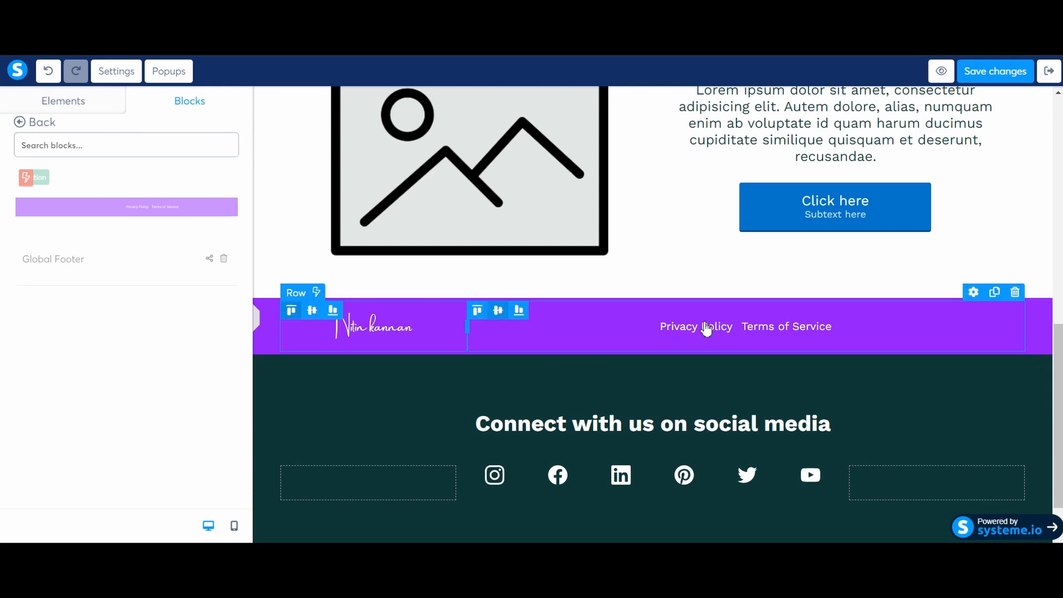
- Add a centred "All Rights Reserved" text with the owner's name and 2023 below the footer menu, and save the page
click(73, 108)
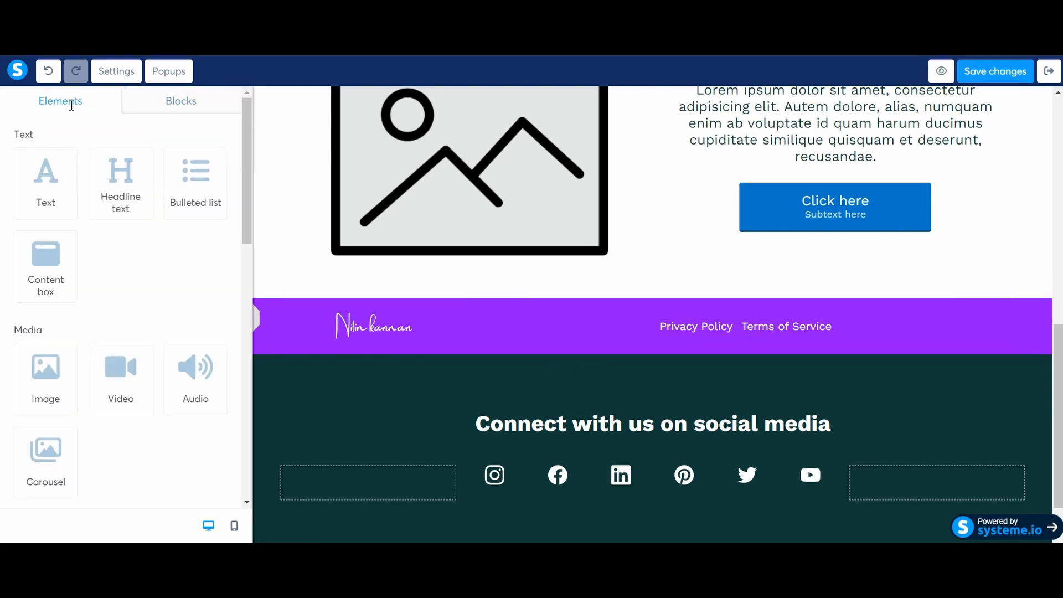
drag(41, 194, 701, 346)
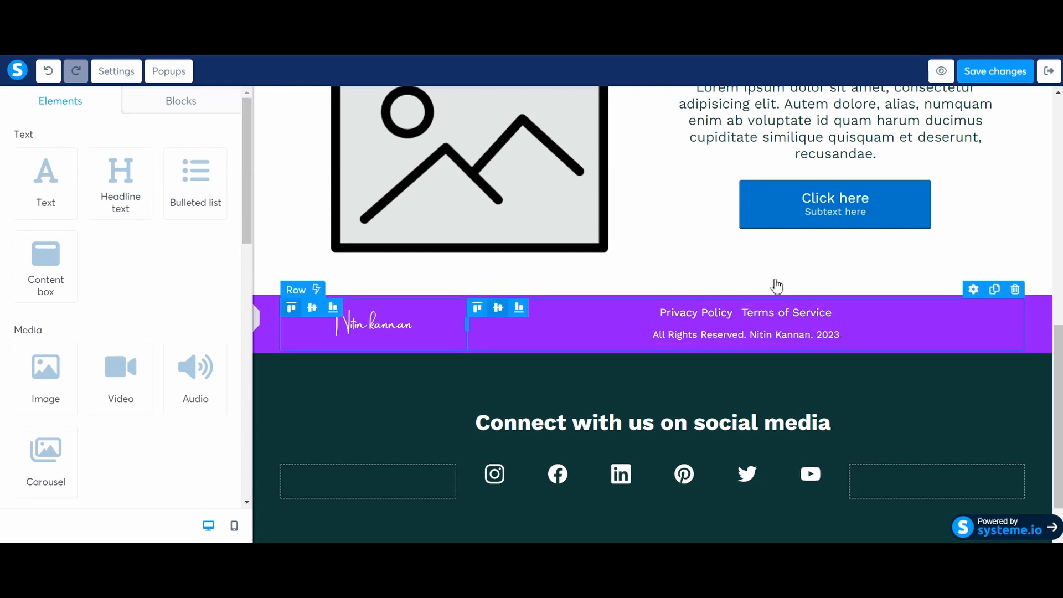
click(994, 75)
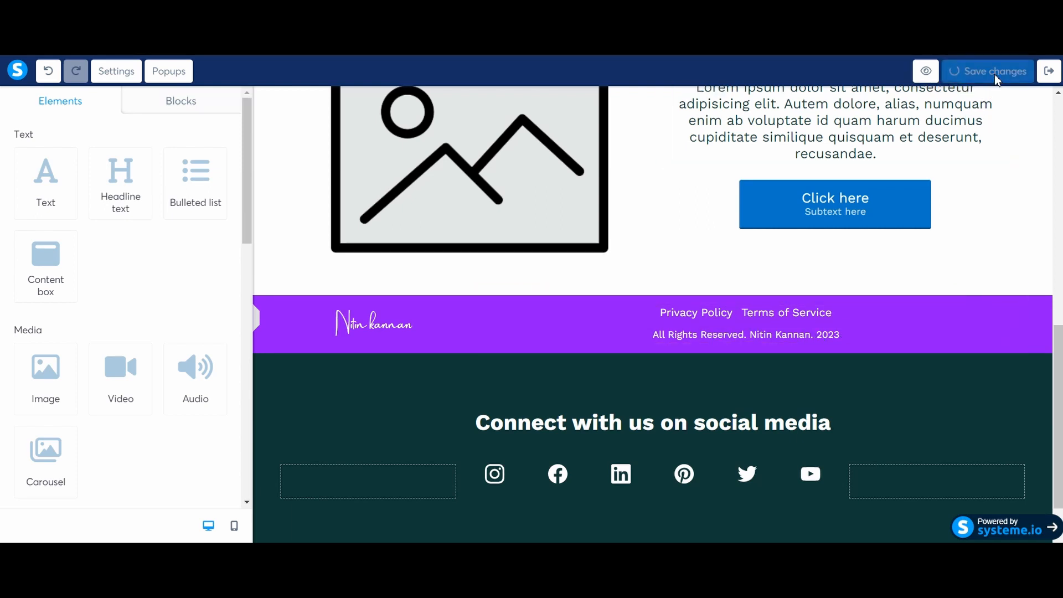
- Exit the Thank You Page, reopen the Optin Page in the editor and check its footer for the copyright line
click(1053, 79)
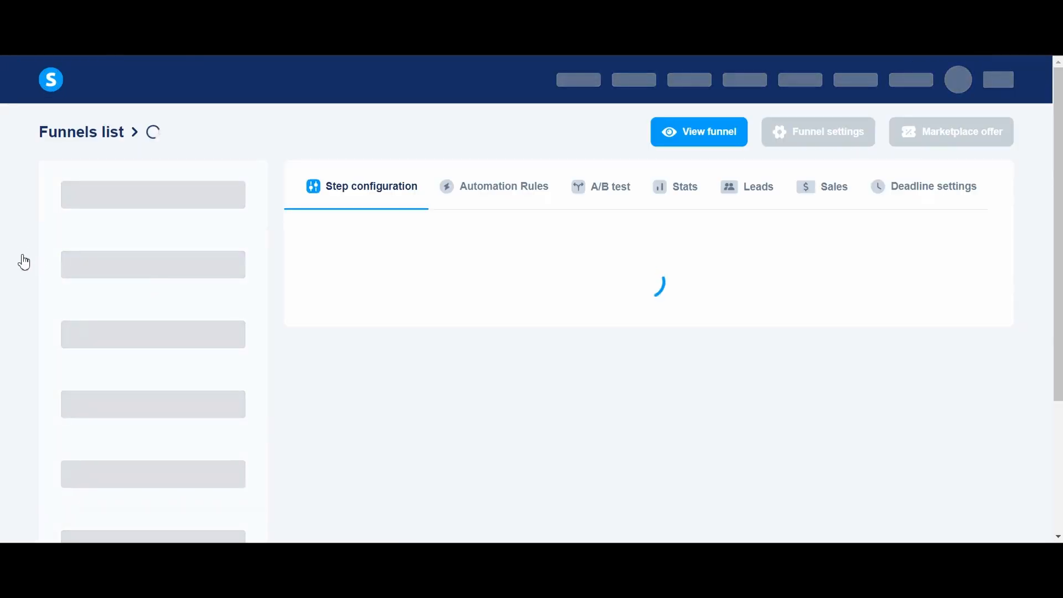
scroll(44, 252, down, 1)
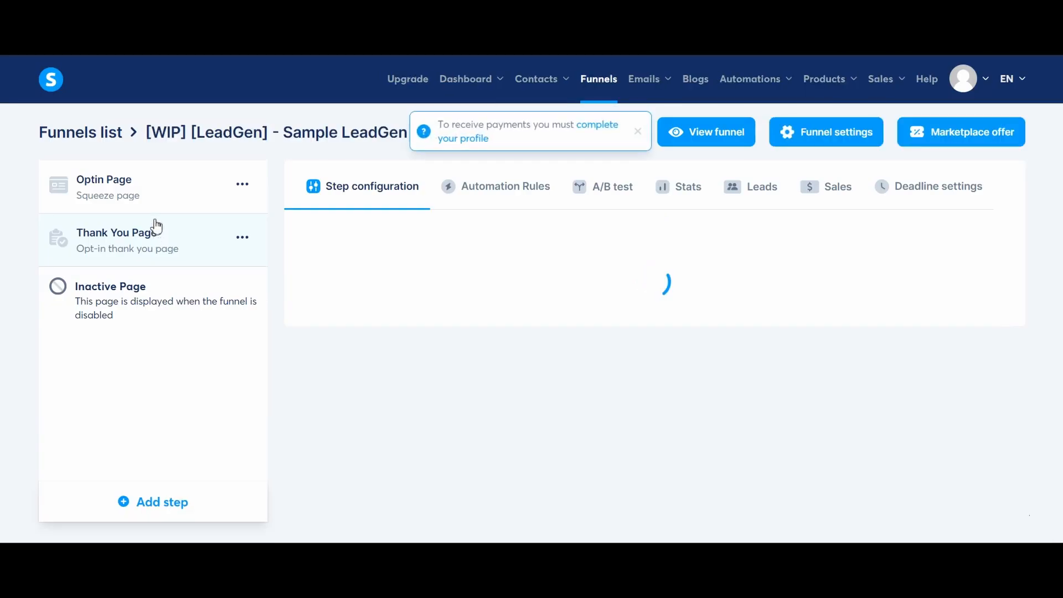
click(135, 200)
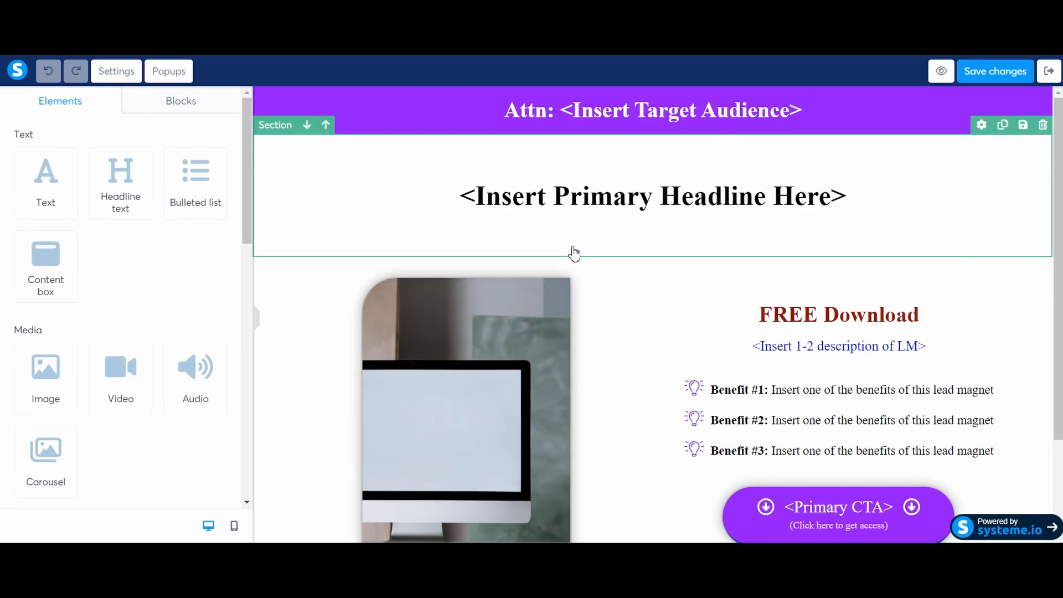
scroll(574, 253, down, 3)
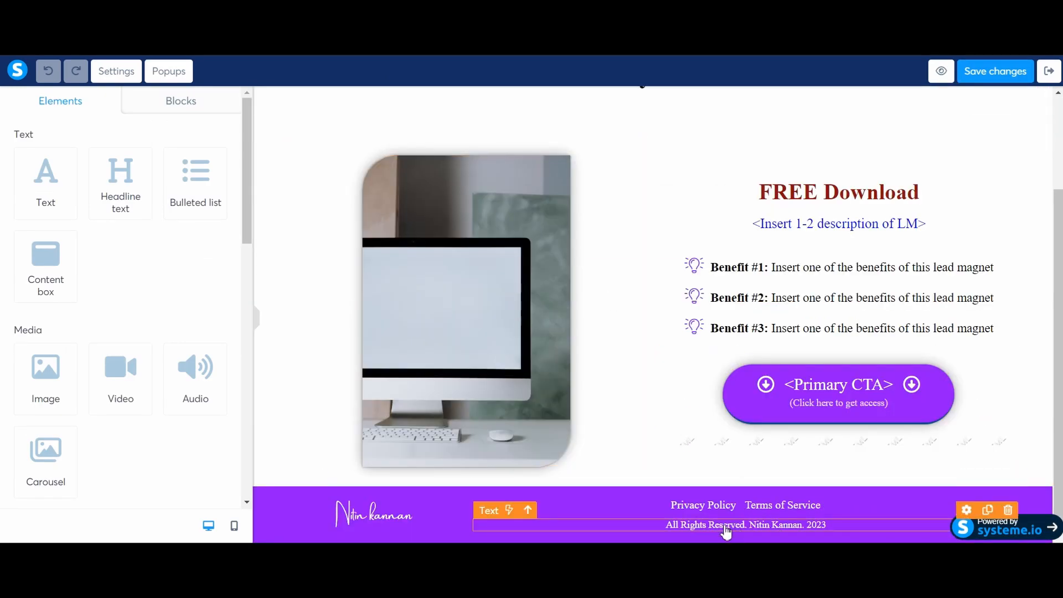